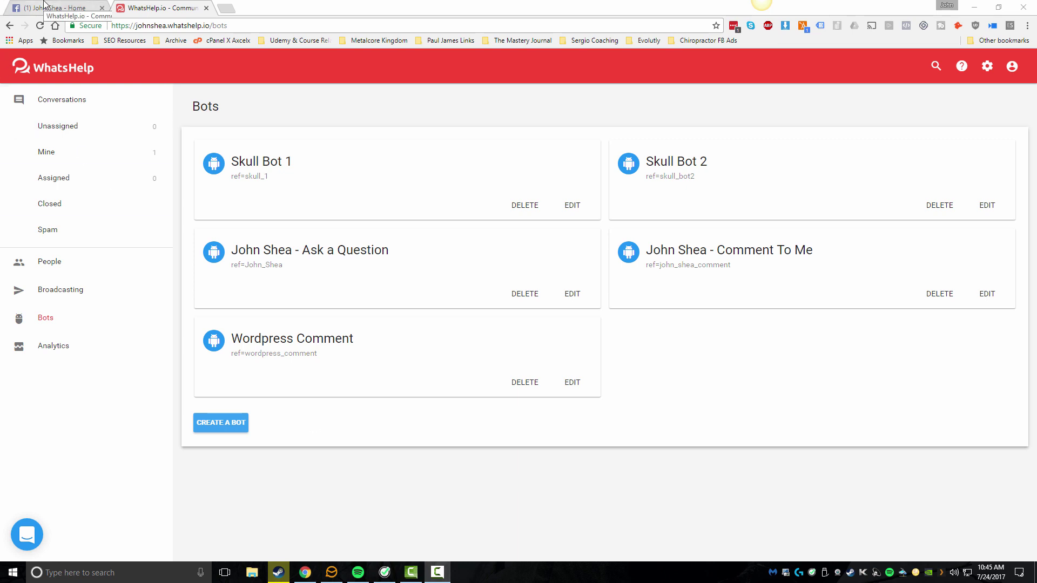
On Facebook, find the Wordpress course post's comments and highlight the 'Sure!' reply
click(43, 9)
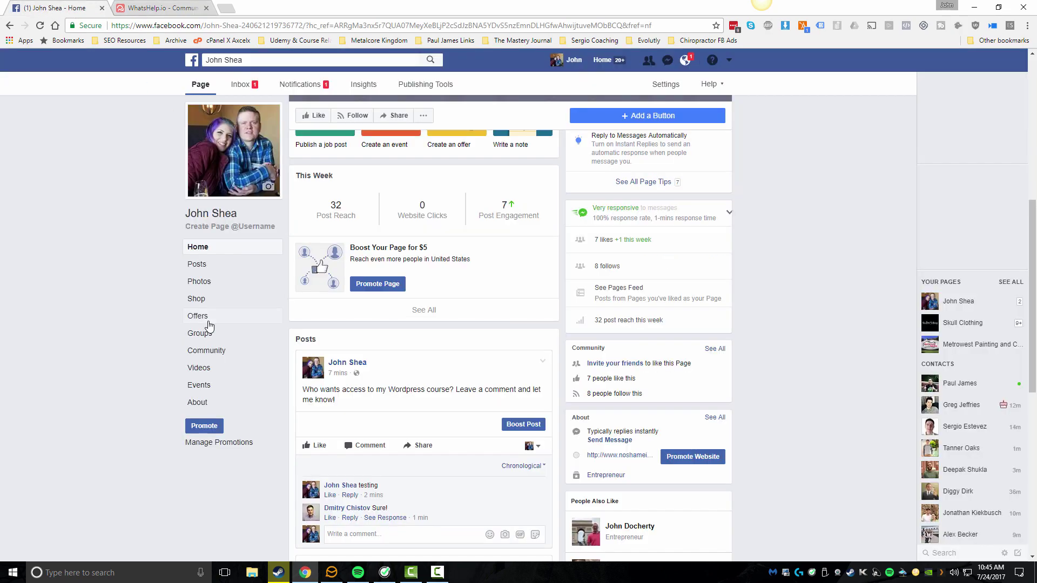
scroll(338, 388, down, 3)
scroll(338, 373, up, 1)
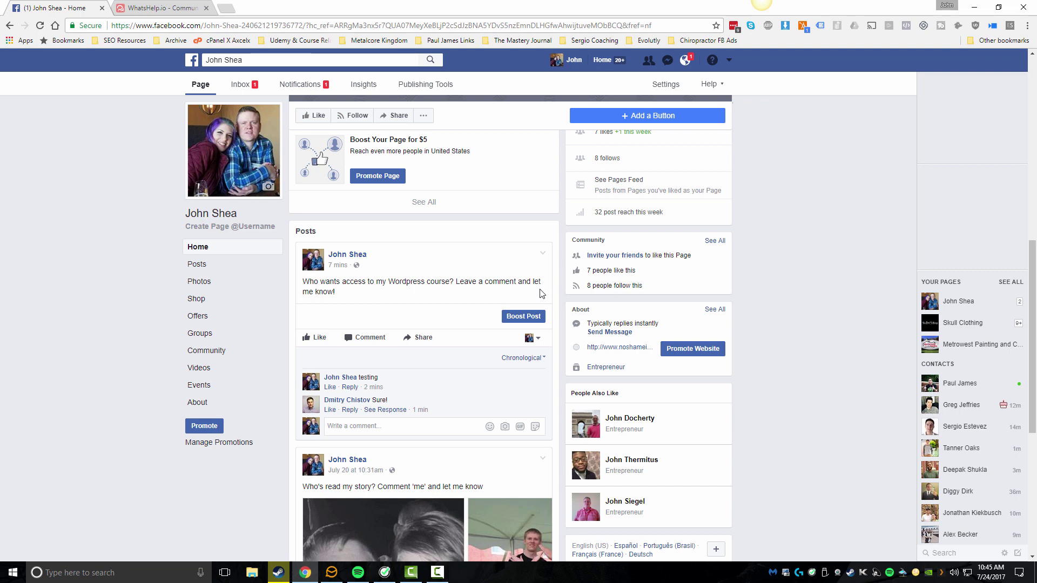
scroll(419, 394, down, 1)
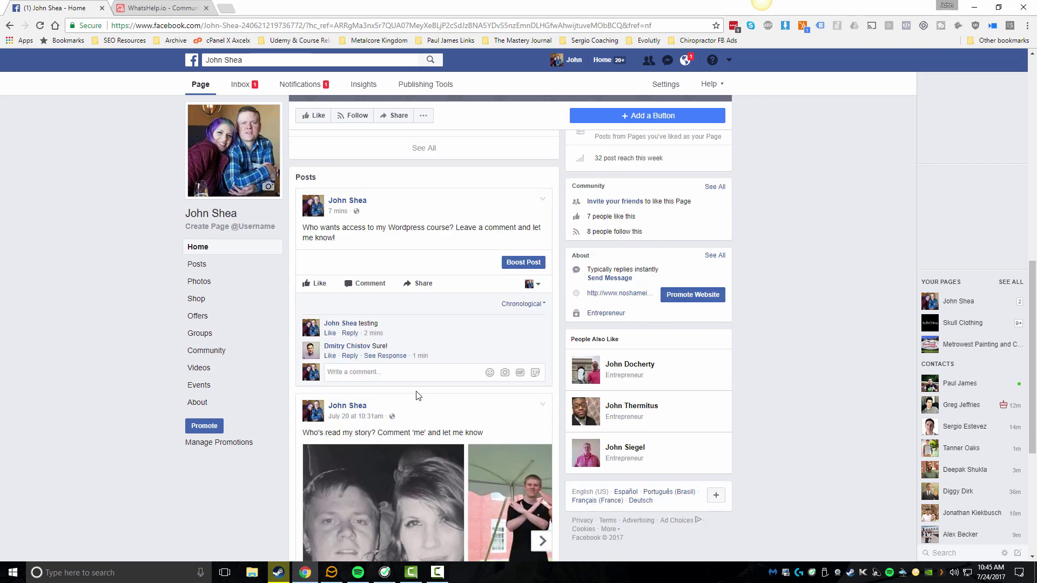
scroll(373, 387, up, 1)
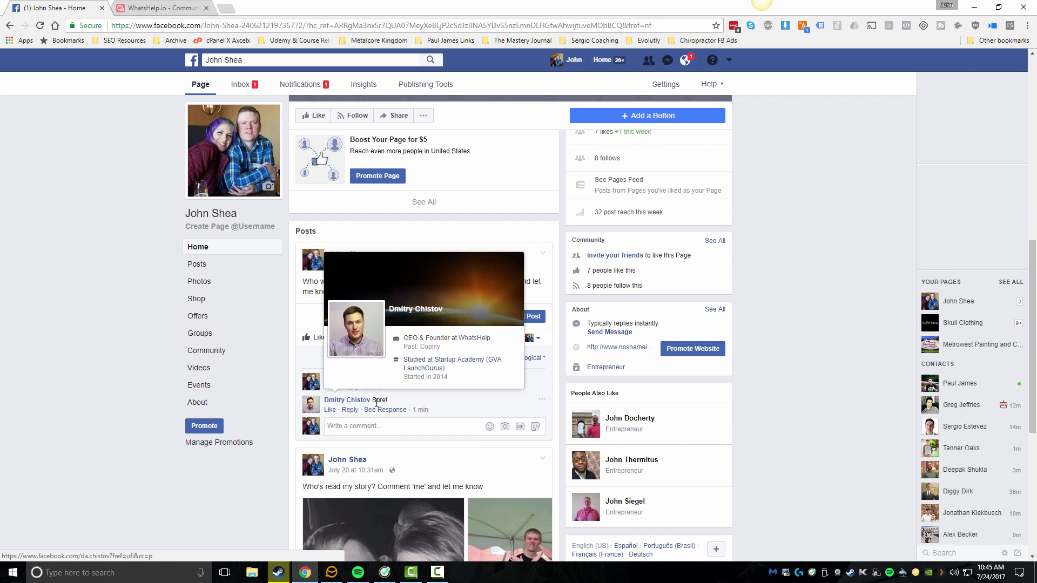
drag(371, 400, 389, 401)
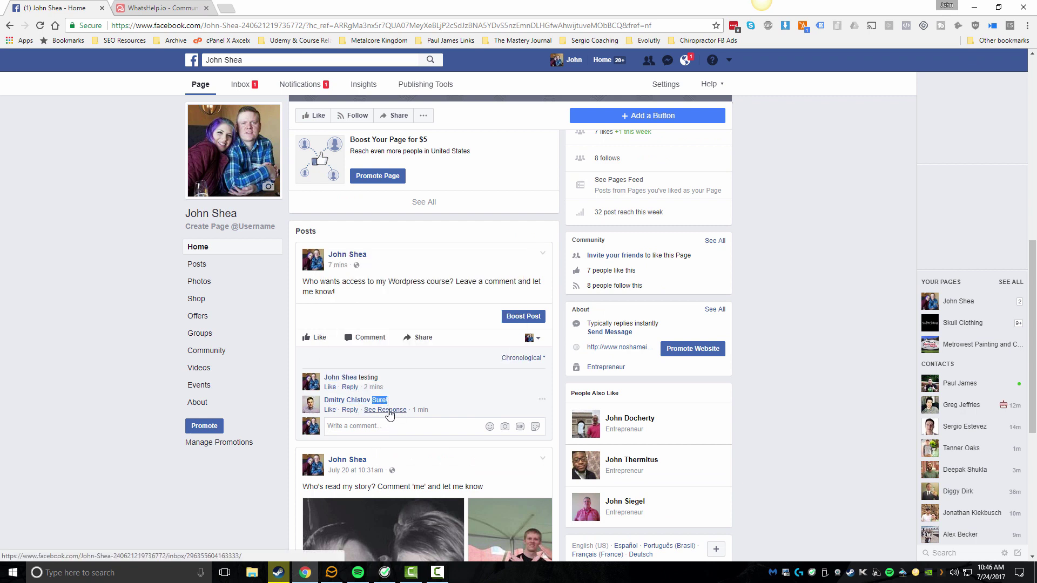
From the WhatsHelp bots list, open the Wordpress Comment bot for editing
click(159, 9)
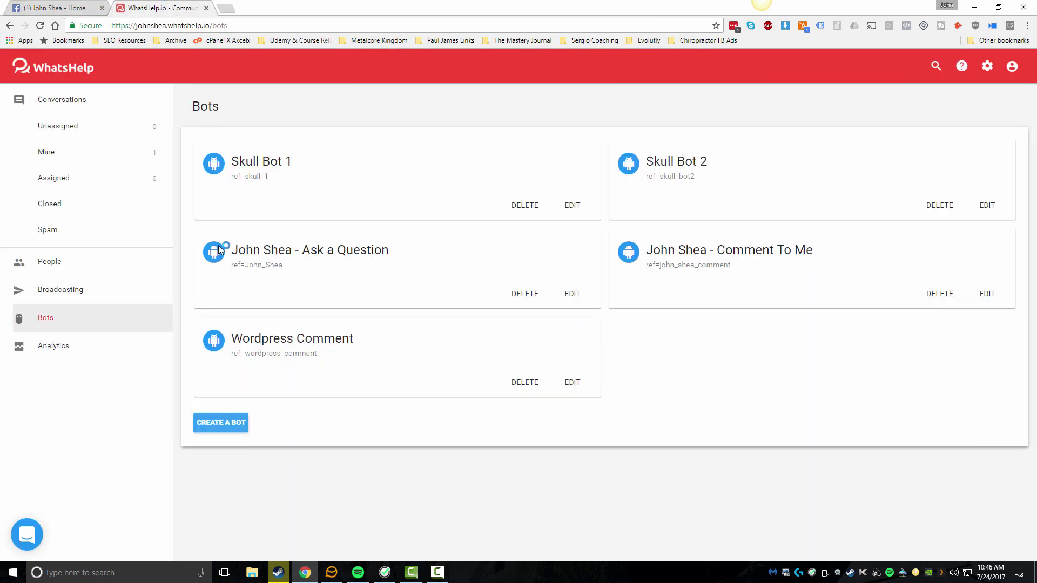
click(576, 389)
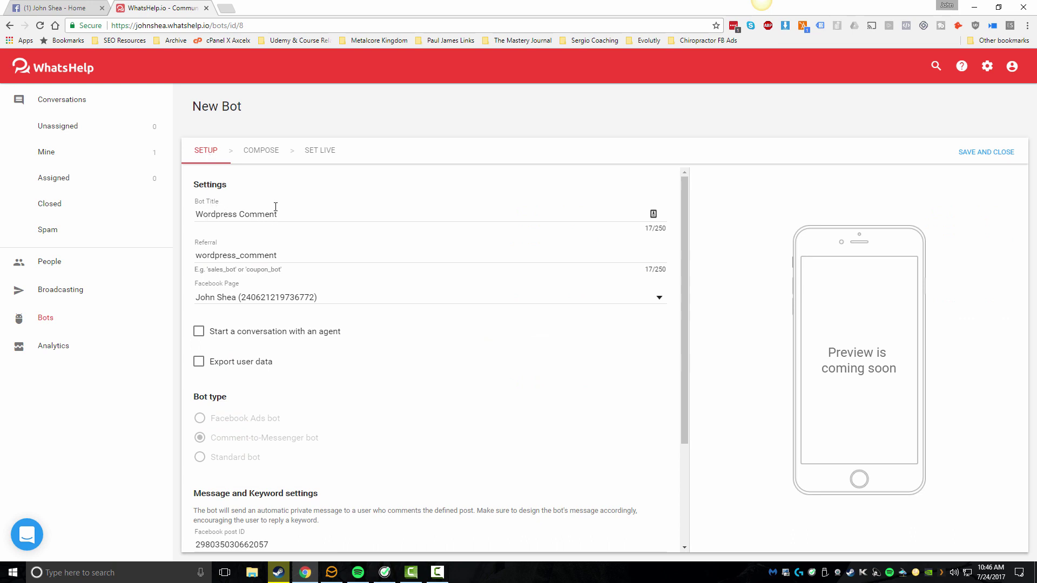
drag(197, 255, 292, 256)
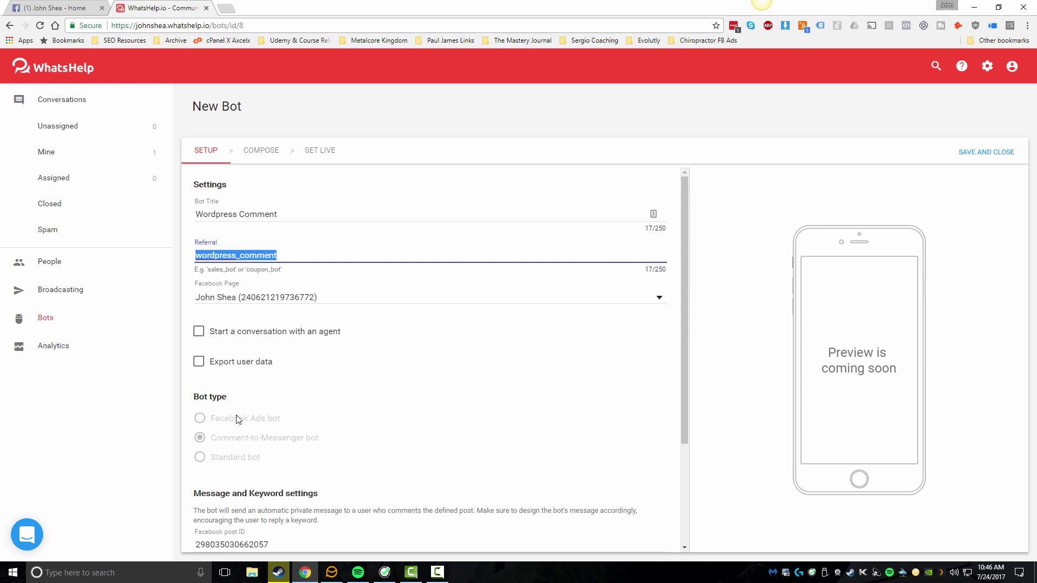
scroll(237, 420, down, 2)
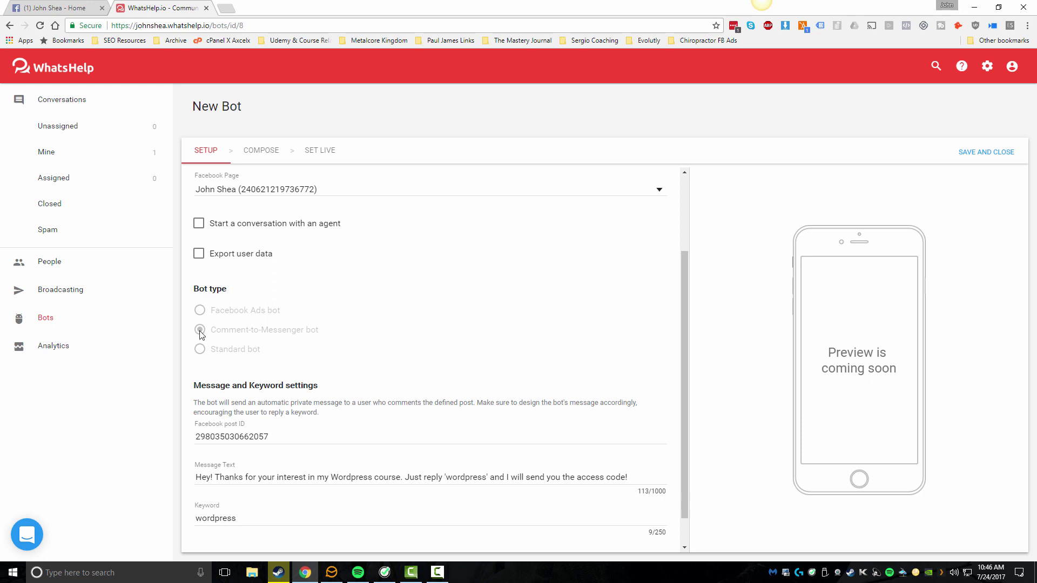
scroll(288, 455, down, 1)
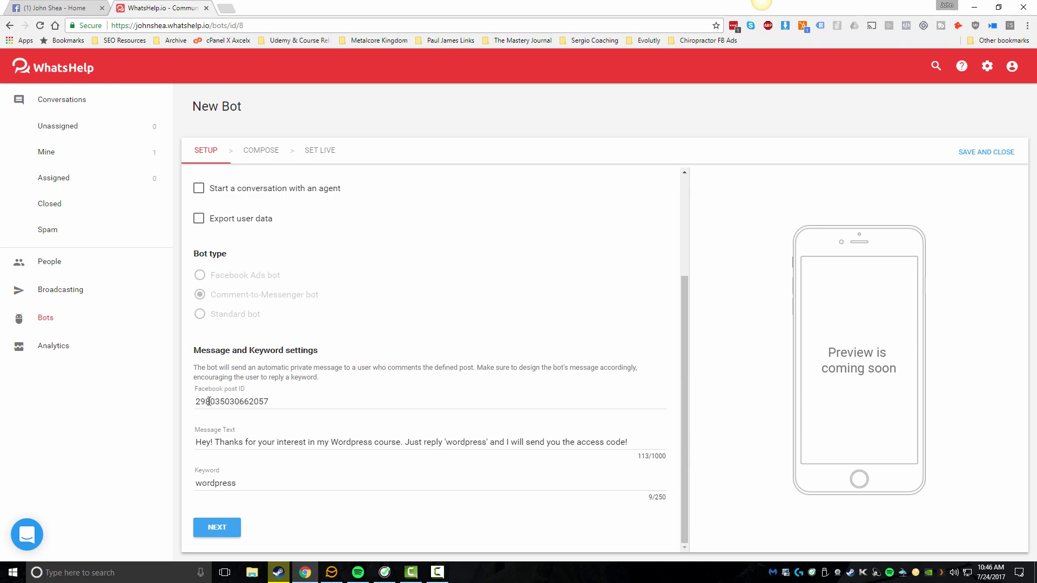
click(61, 9)
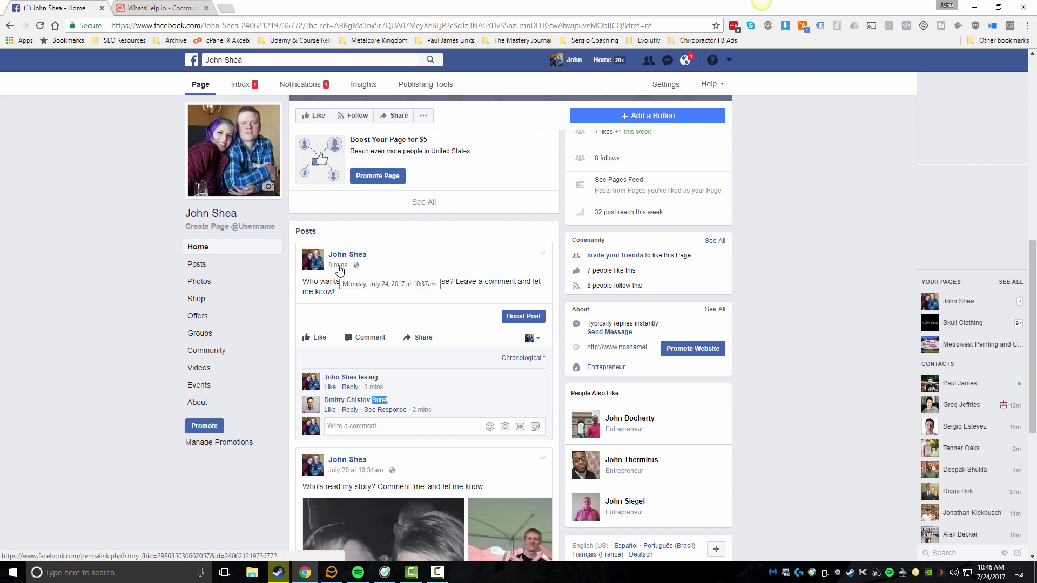
click(337, 267)
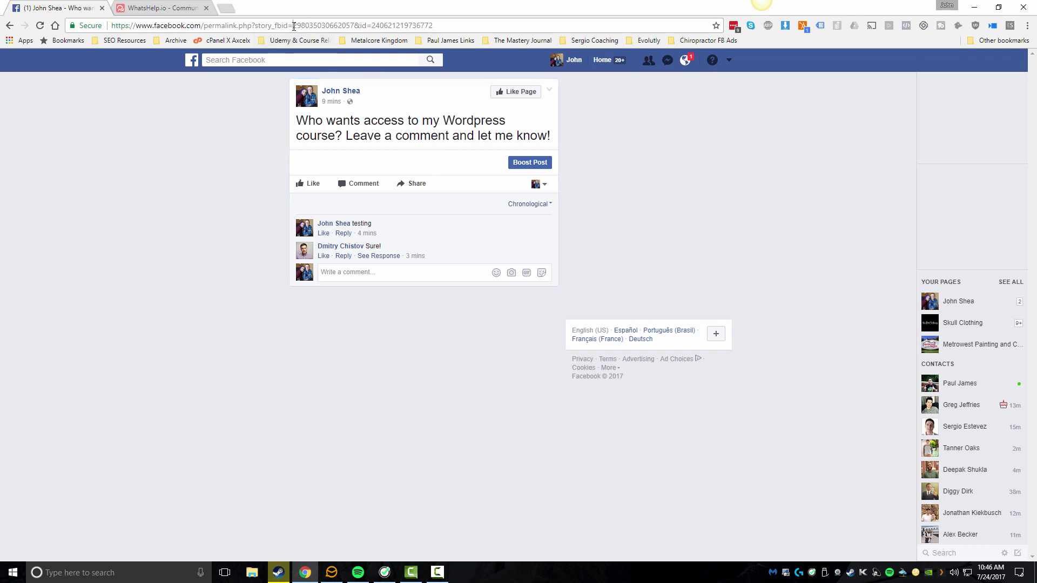
drag(294, 26, 353, 26)
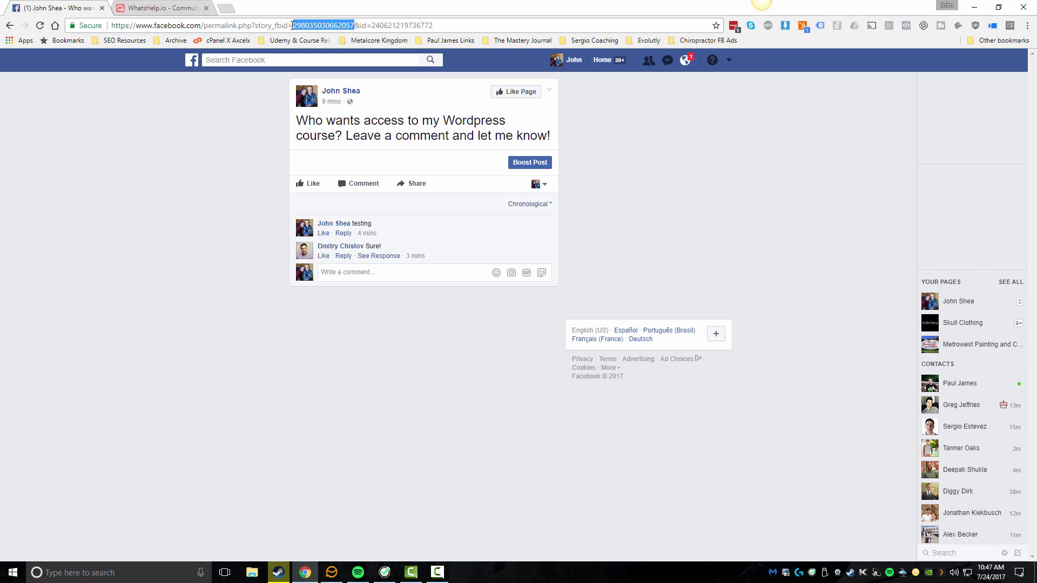
right_click(317, 27)
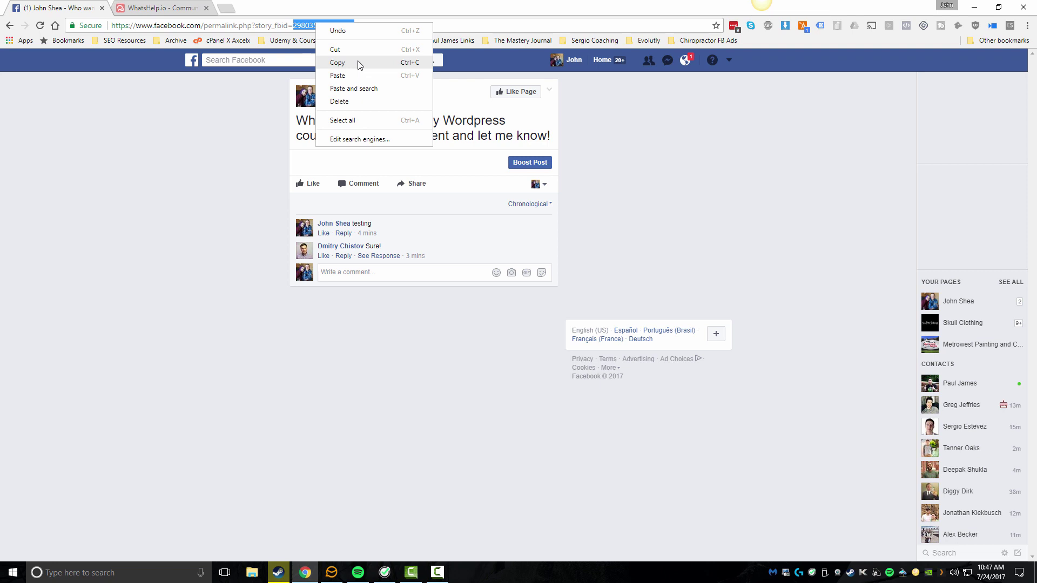
click(157, 8)
drag(285, 404, 212, 413)
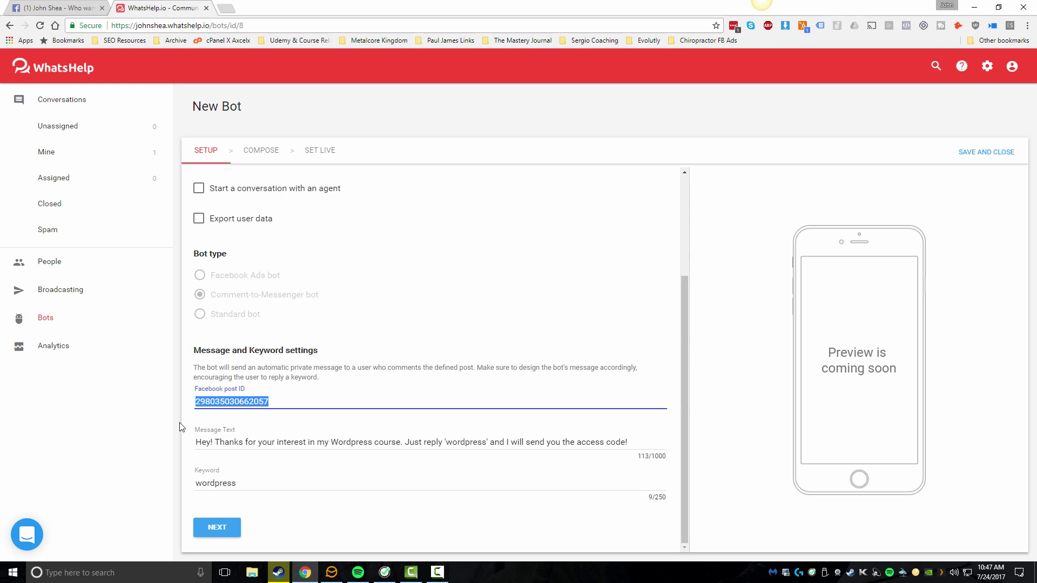
click(276, 447)
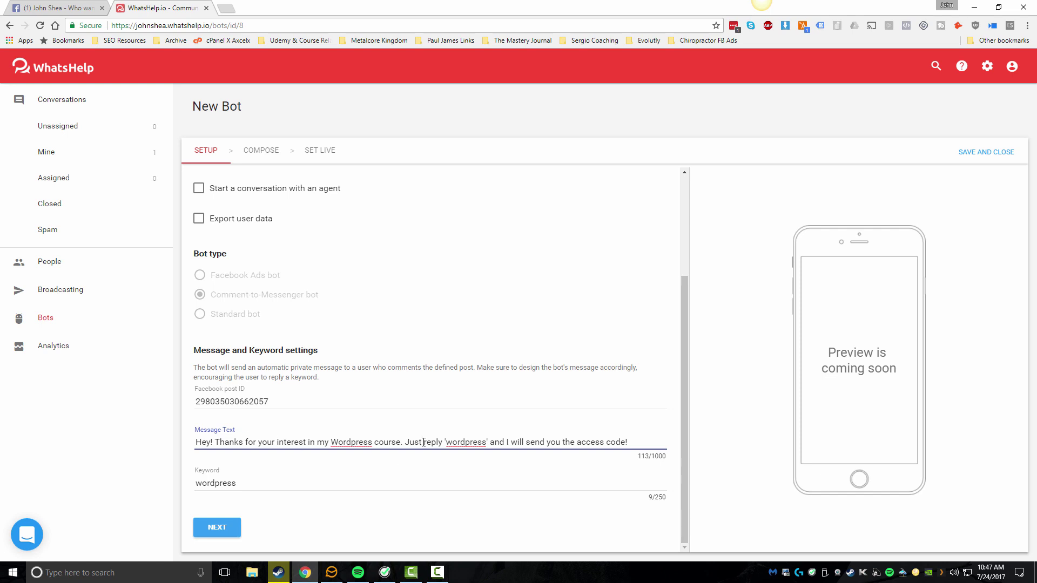
Compare the keyword 'wordpress' with the word 'wordpress' in the message text
click(240, 483)
drag(237, 483, 210, 485)
drag(446, 441, 485, 442)
click(211, 483)
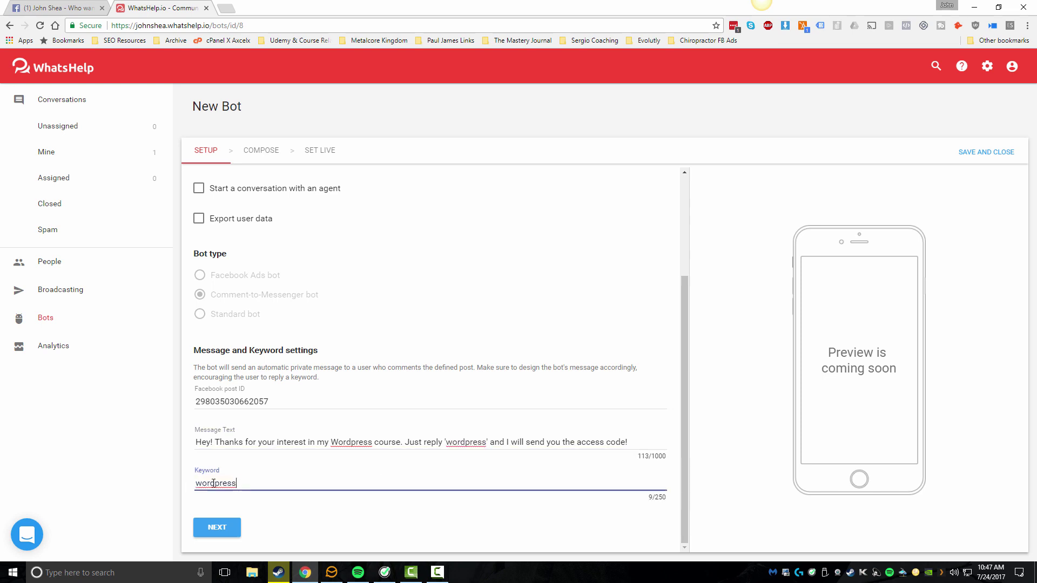
double_click(211, 484)
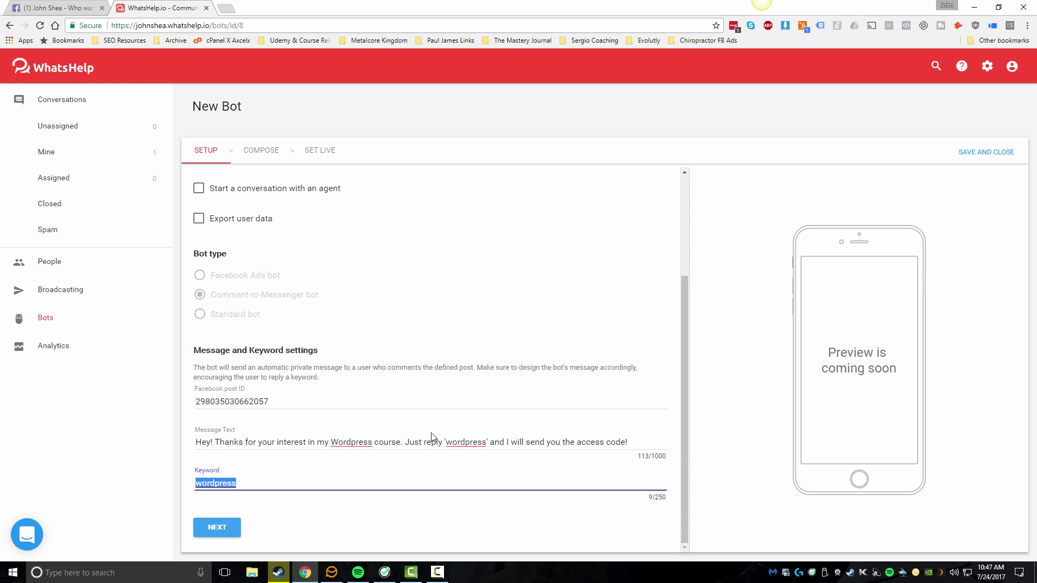
Go to the Compose step, check the button types, and leave the access-code reply without a button
click(221, 533)
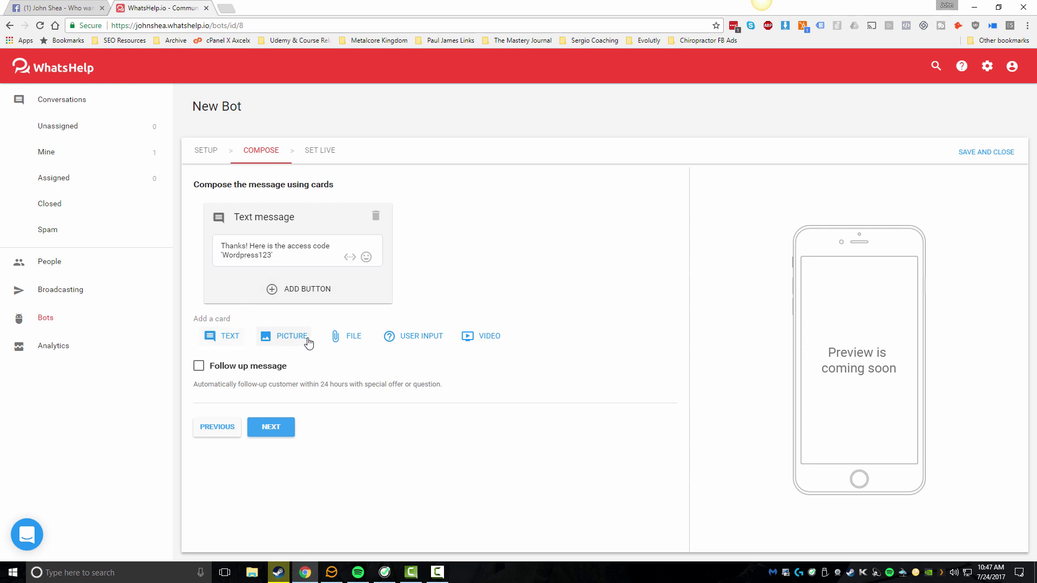
click(298, 292)
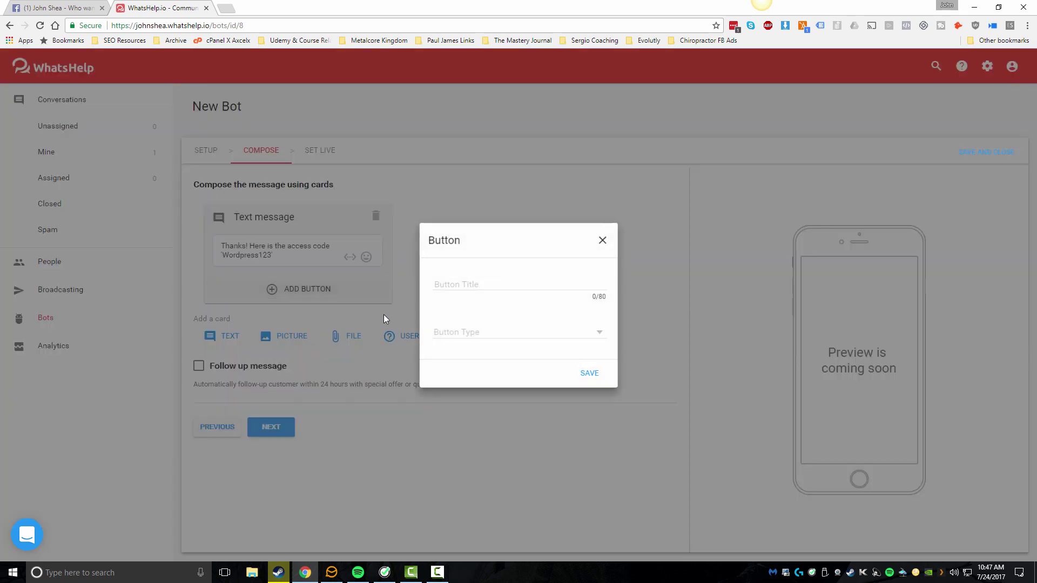
click(478, 332)
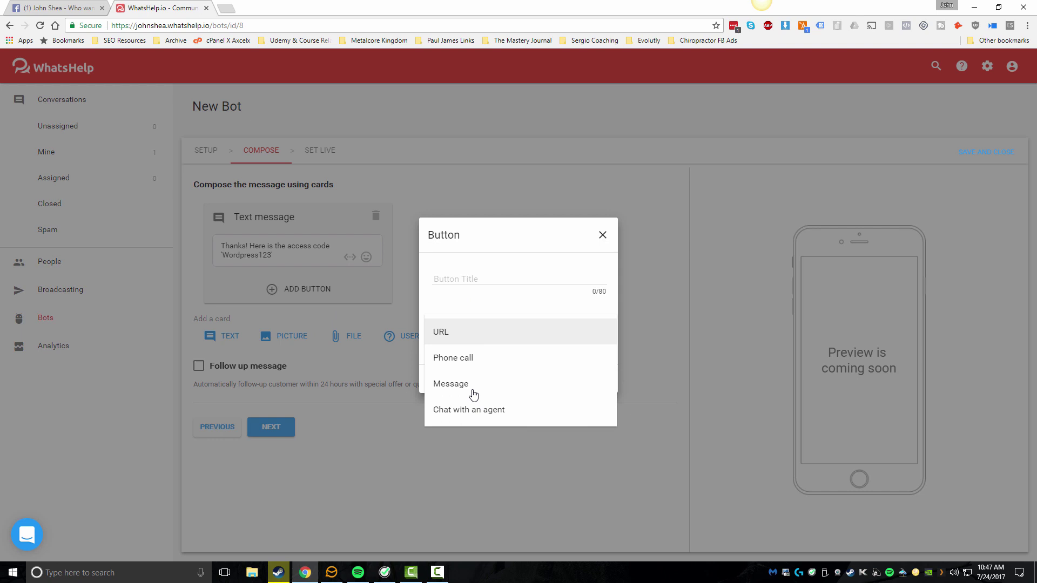
click(603, 238)
click(603, 236)
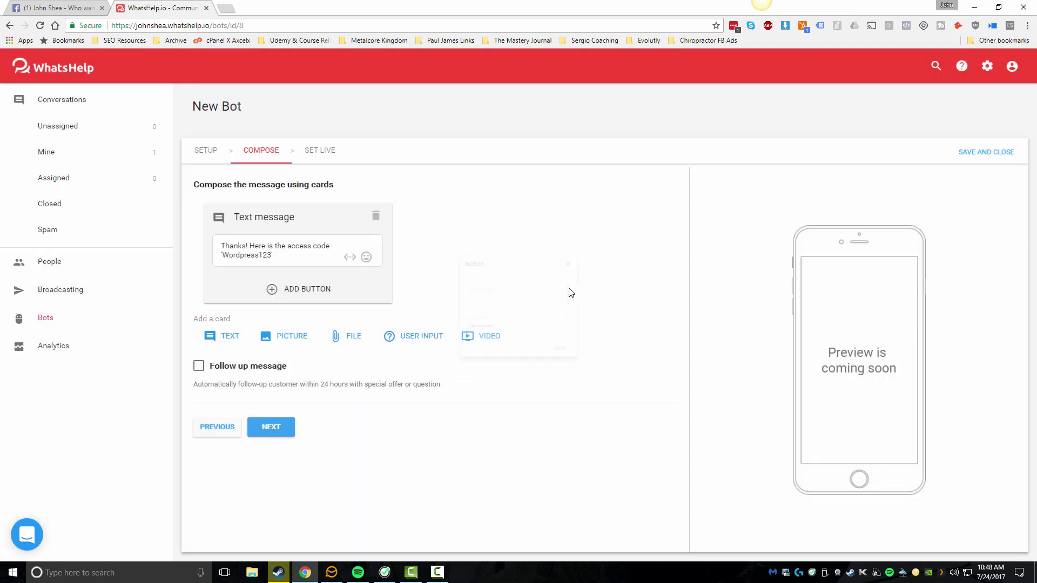
drag(274, 256, 221, 245)
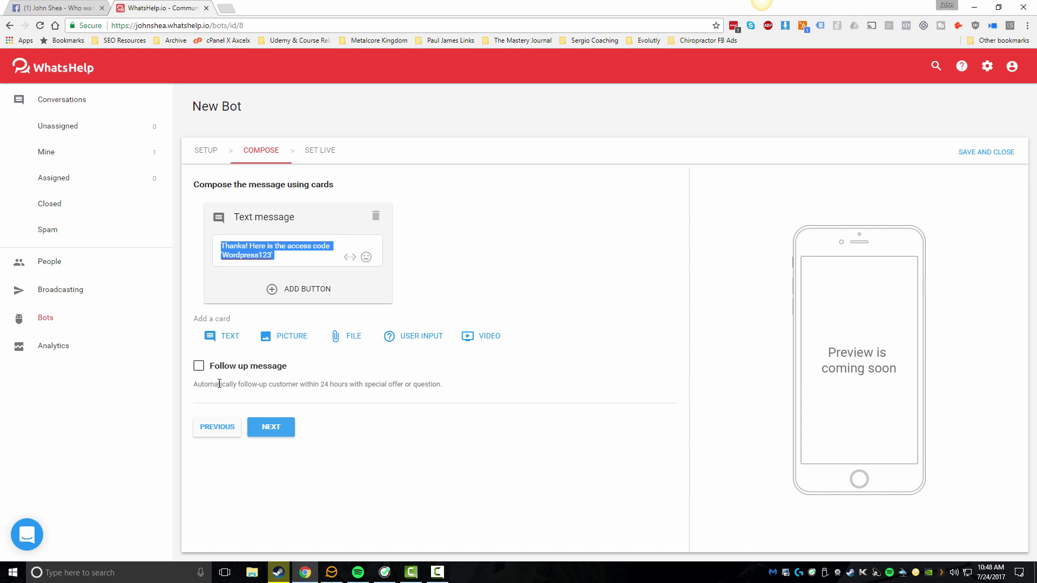
Advance the bot to its Set Live step and return to the Facebook post
click(275, 428)
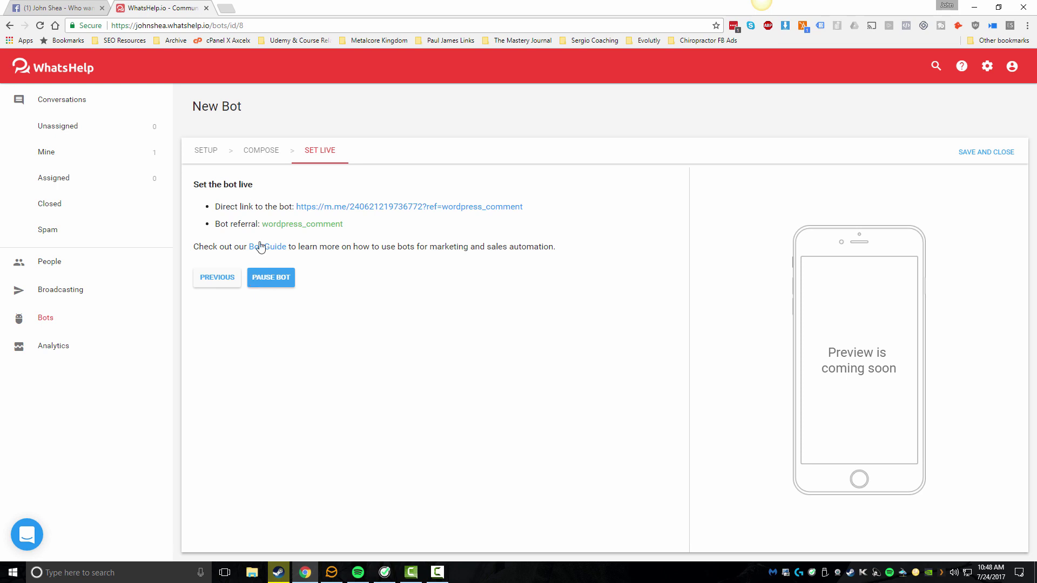
click(62, 7)
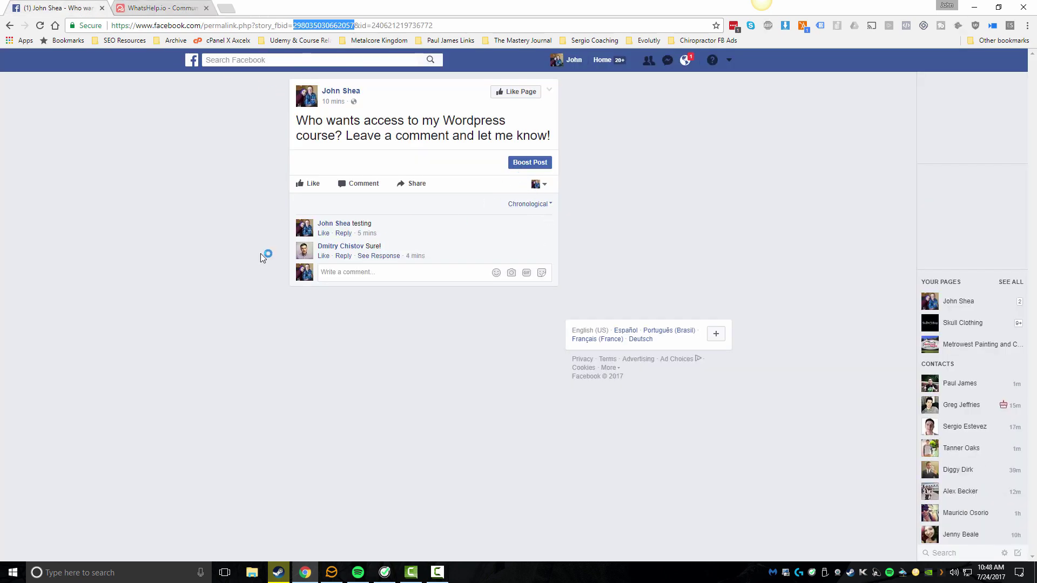
Open the commenter's inbox thread and highlight their 'wordpress' message answered with the access code
click(376, 257)
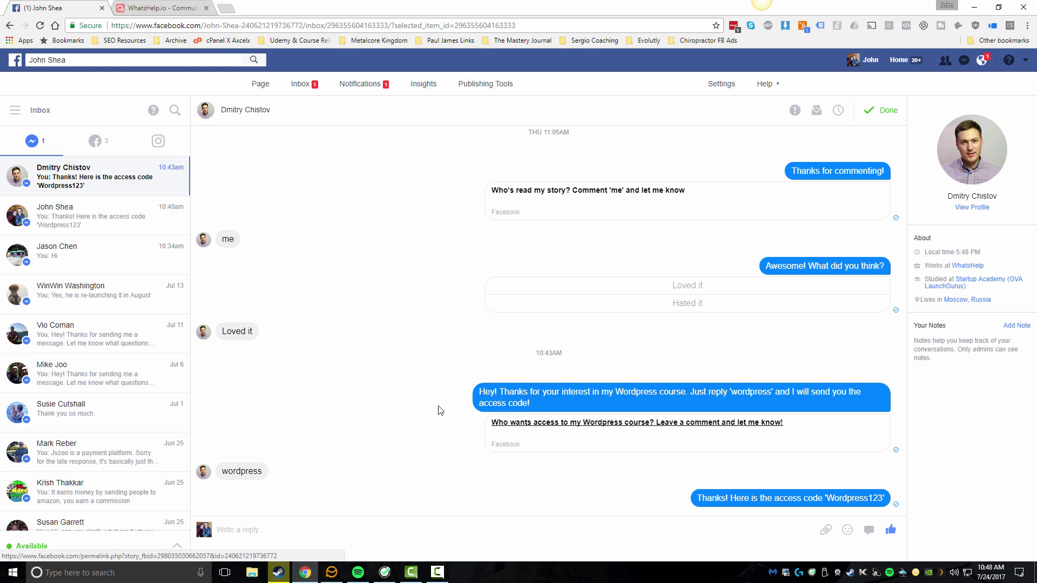
double_click(262, 474)
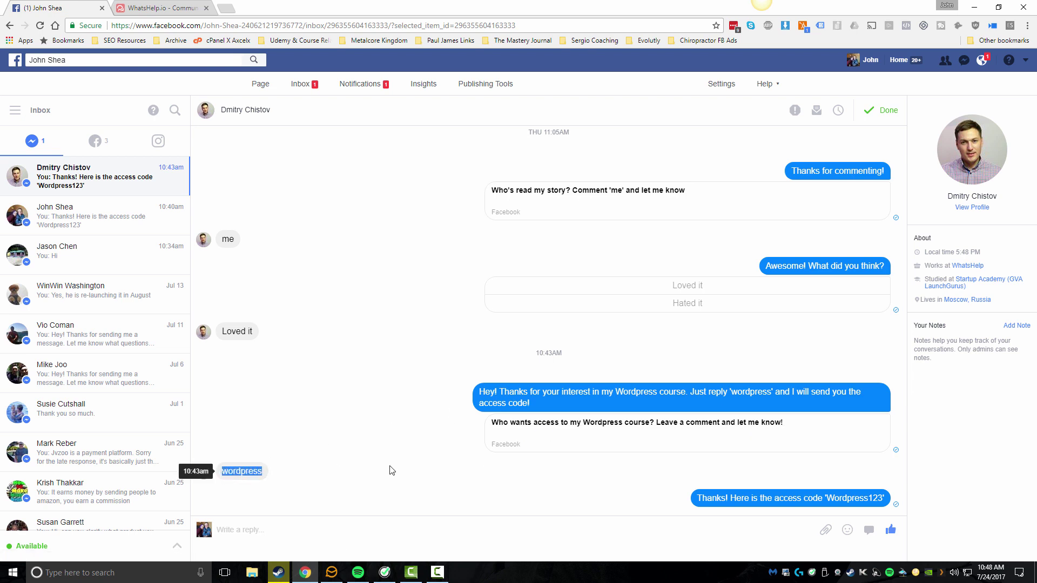